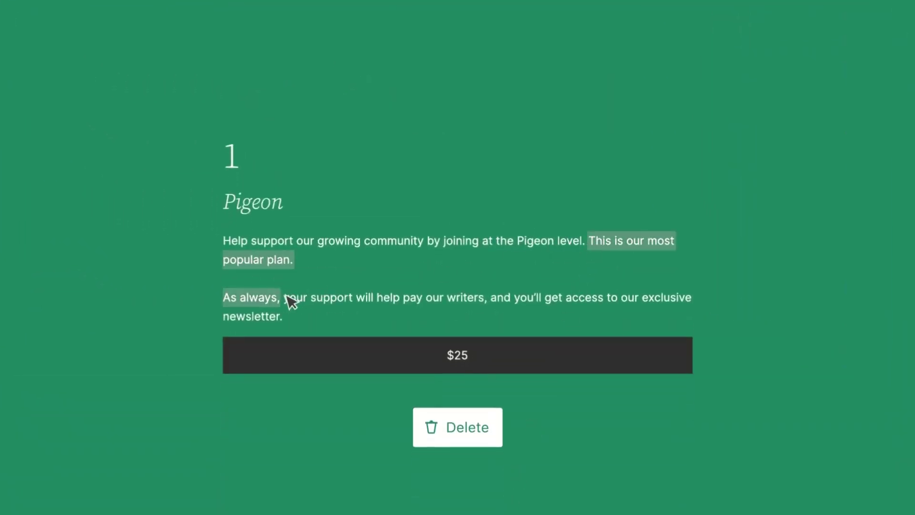
# Delete the selected 'most popular plan' sentences from the Pigeon plan description.
pyautogui.click(467, 441)
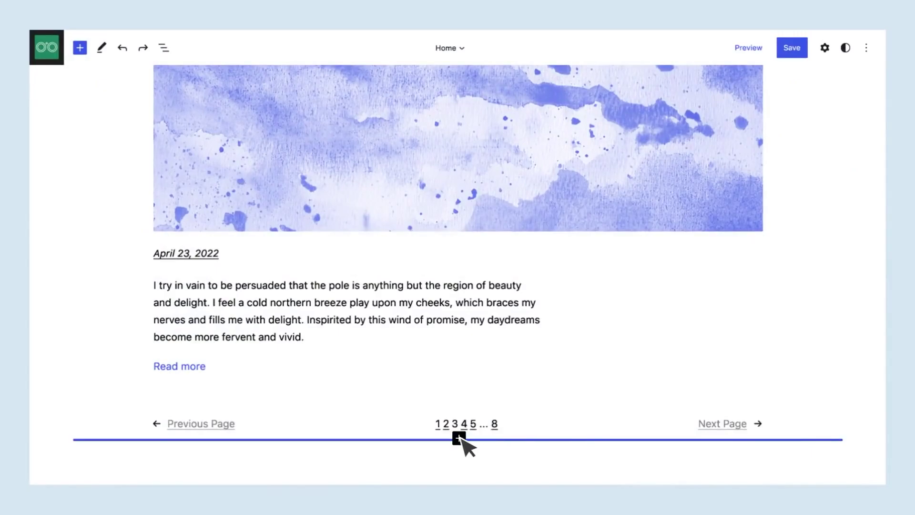
# Insert the 'Dark footer with title and citation' pattern at the page bottom.
pyautogui.click(459, 438)
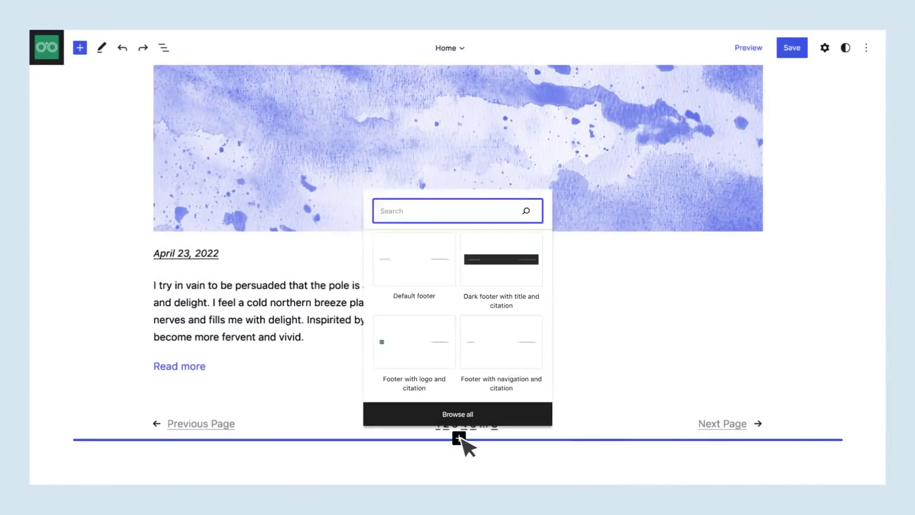
pyautogui.click(502, 264)
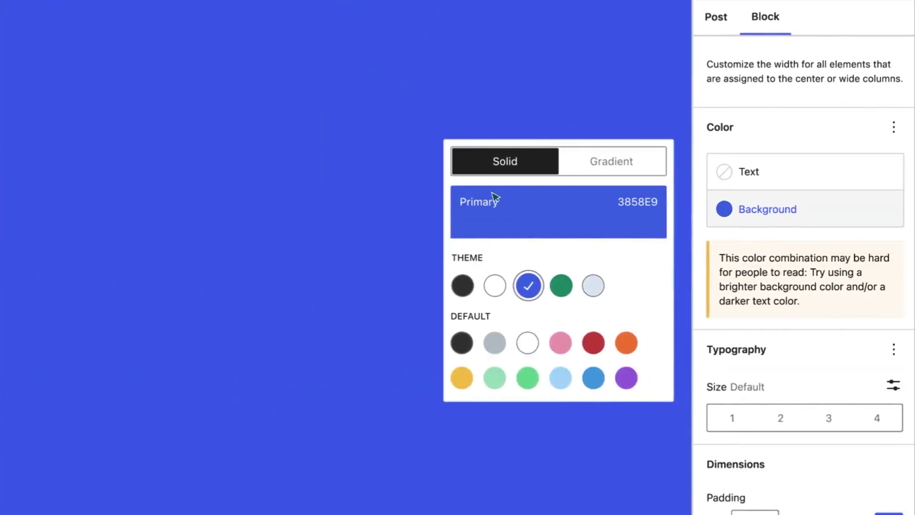
# Set the footer block background to Tertiary light blue and its border colour to Primary blue.
pyautogui.click(561, 285)
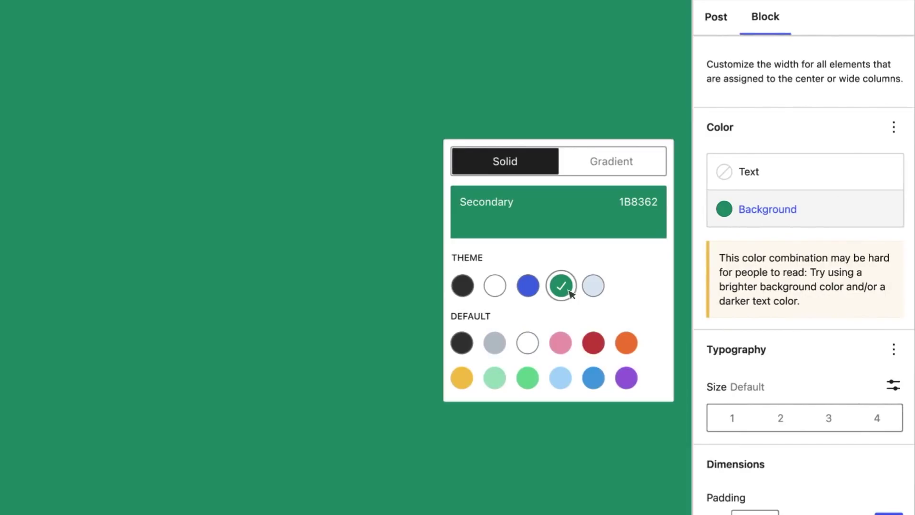
pyautogui.click(593, 285)
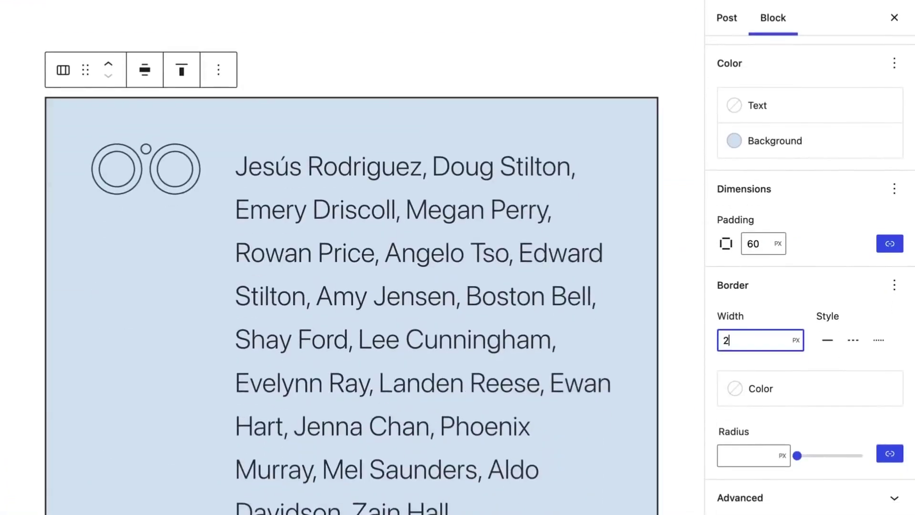
pyautogui.write('0')
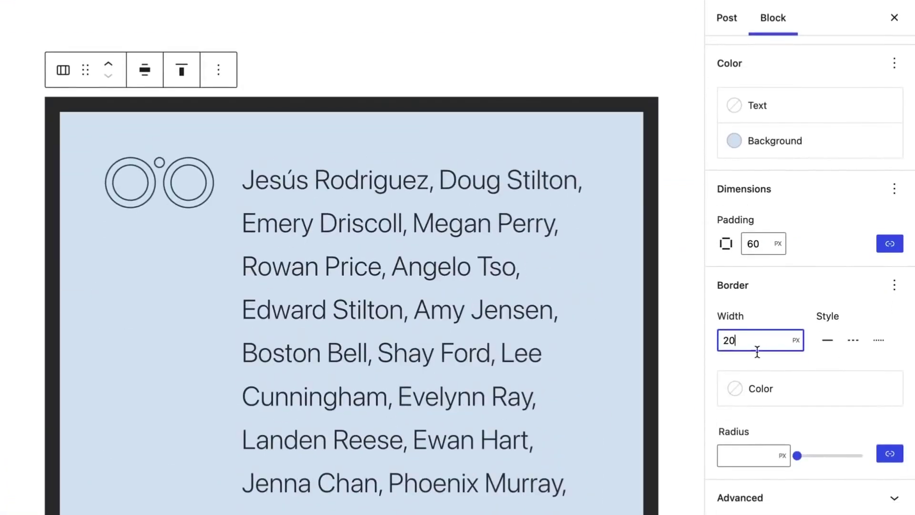
pyautogui.click(754, 389)
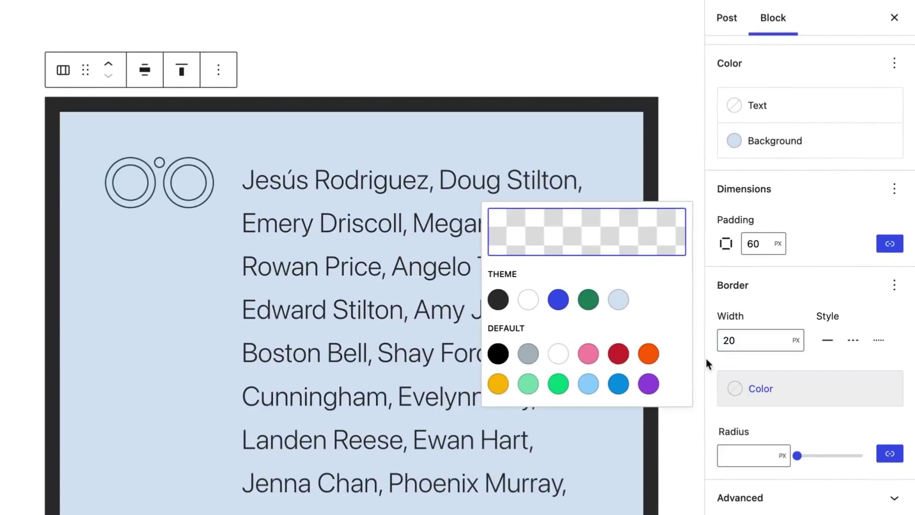
pyautogui.click(559, 300)
pyautogui.click(799, 431)
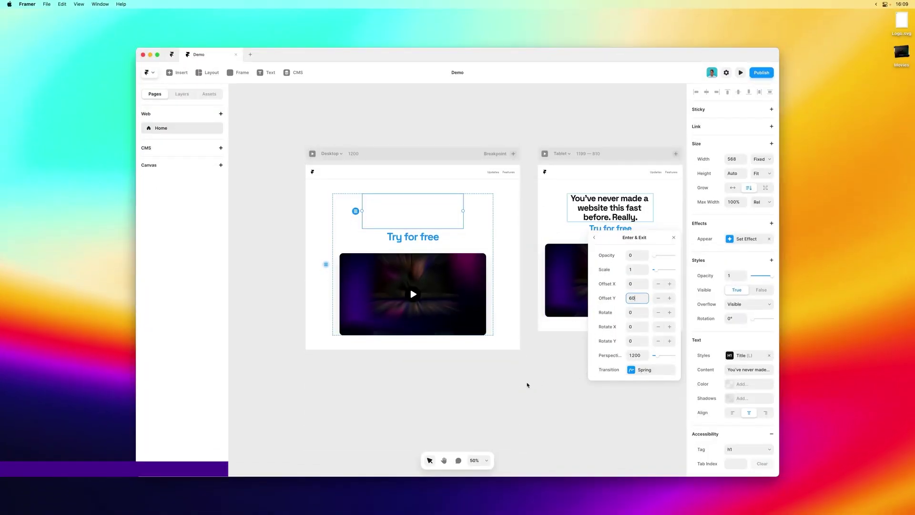
# Copy the heading's properties and inspect actions on the Try for free link and video.
pyautogui.click(526, 384)
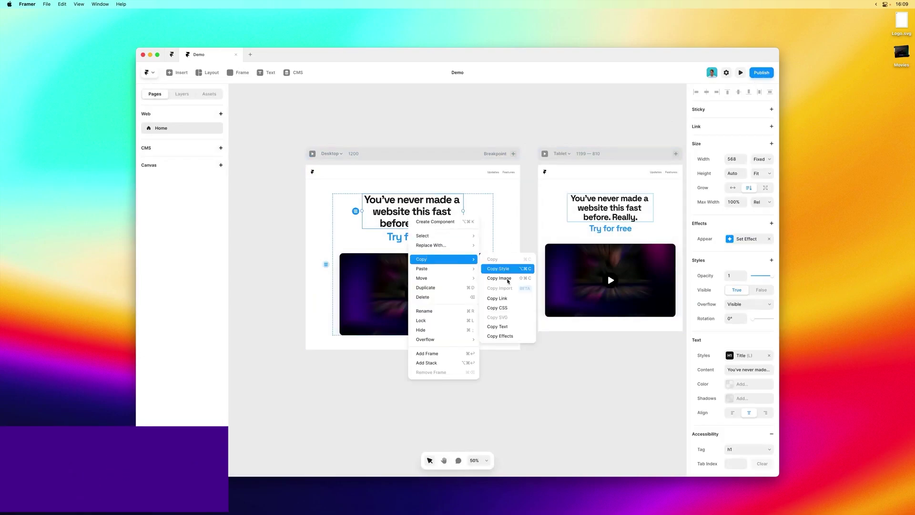
pyautogui.click(499, 268)
pyautogui.moveTo(443, 259)
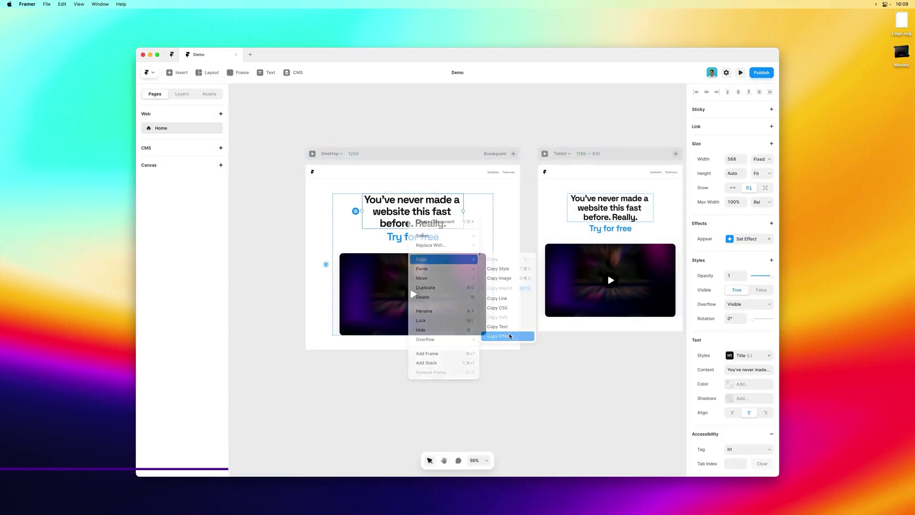
pyautogui.click(412, 236)
pyautogui.rightClick(429, 240)
pyautogui.rightClick(458, 265)
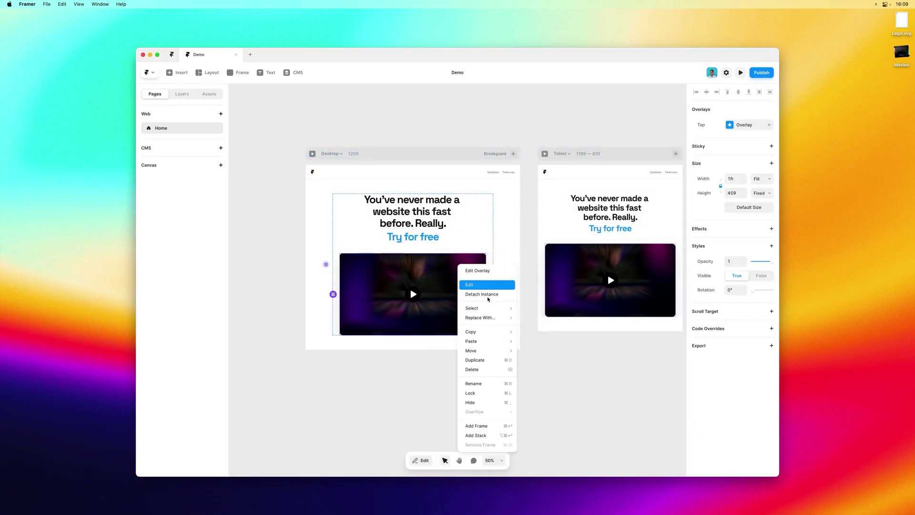
pyautogui.click(429, 241)
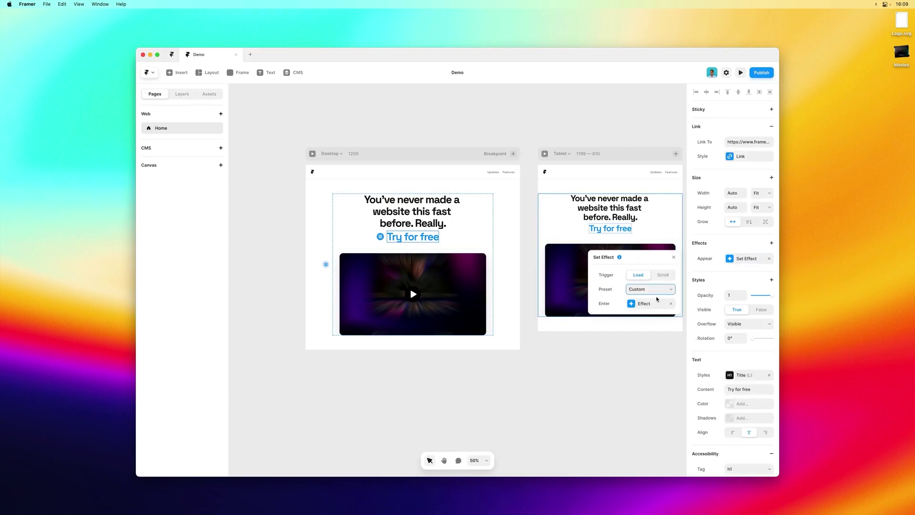
# Delay the video's appear animation by 0.2 and preview it playing in a lightbox.
pyautogui.click(456, 302)
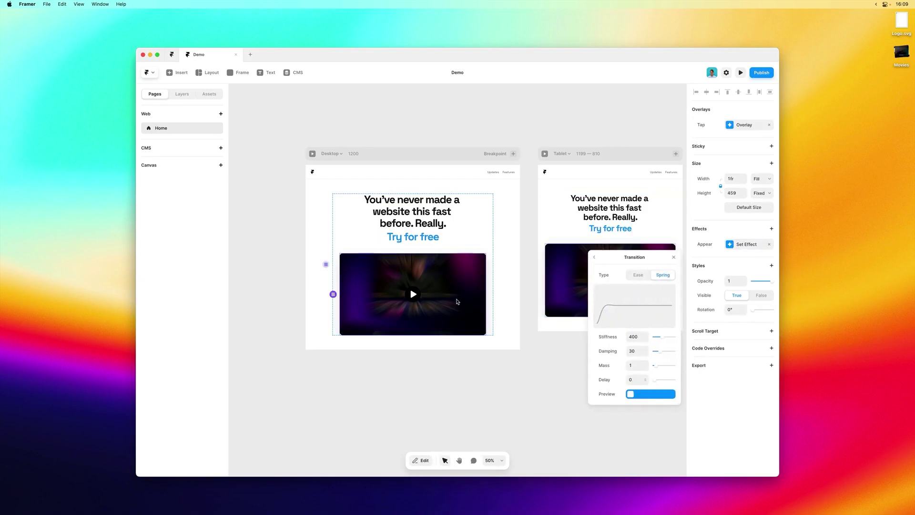
pyautogui.moveTo(647, 379); pyautogui.dragTo(648, 380)
pyautogui.click(518, 377)
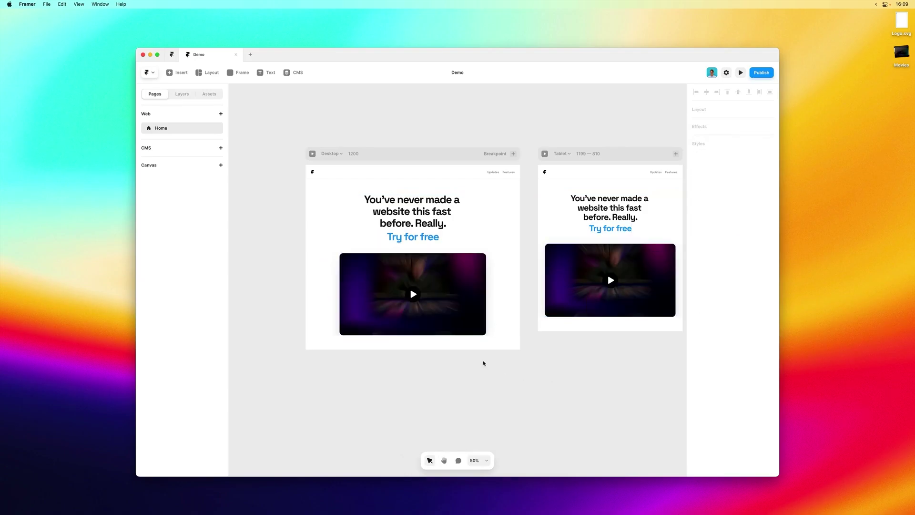
pyautogui.press('super+p')
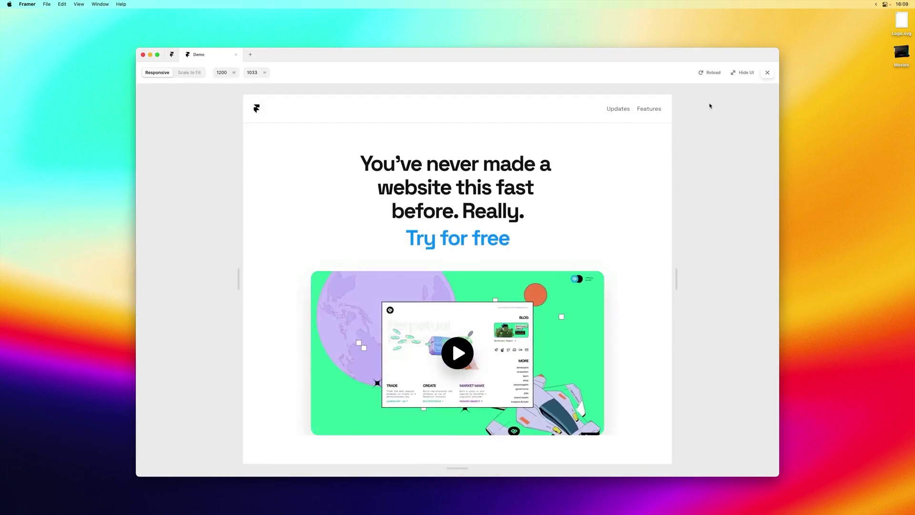
pyautogui.click(523, 312)
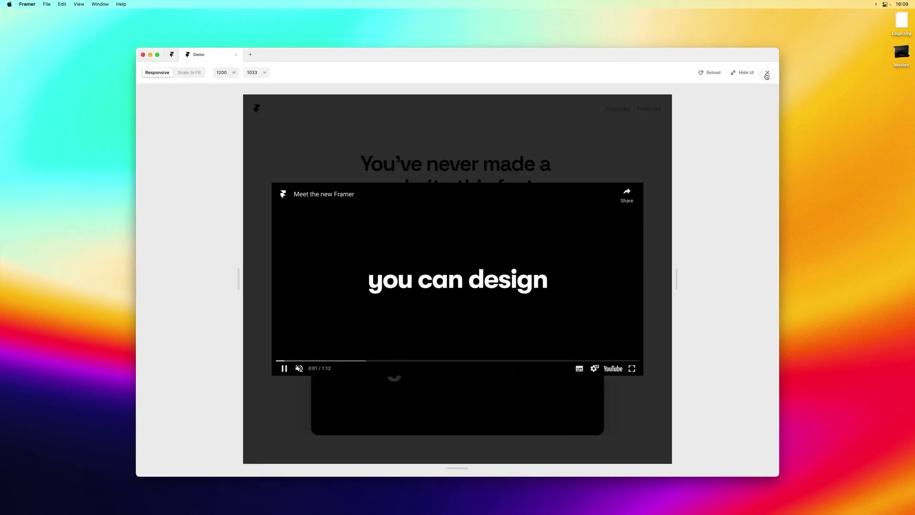
# Edit the video overlay's Ease In and Ease Out transitions with a spring enter effect.
pyautogui.click(767, 74)
pyautogui.click(754, 124)
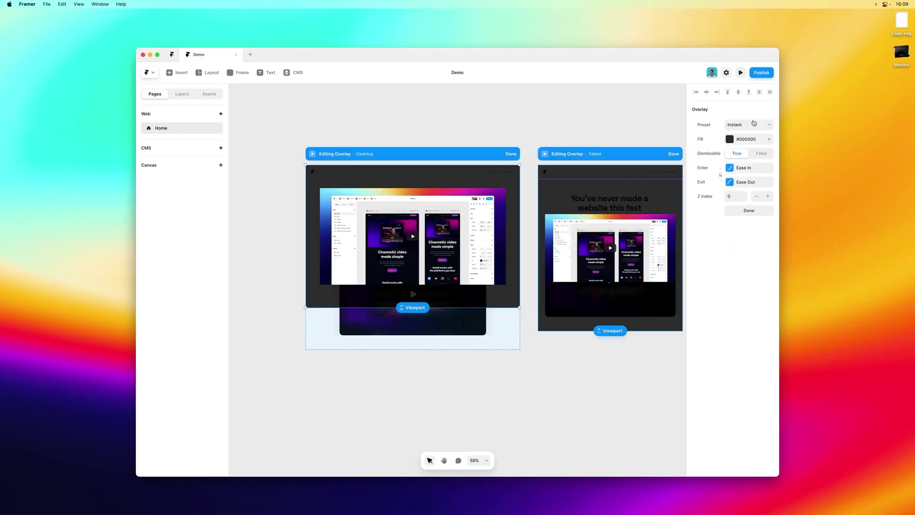
pyautogui.click(740, 169)
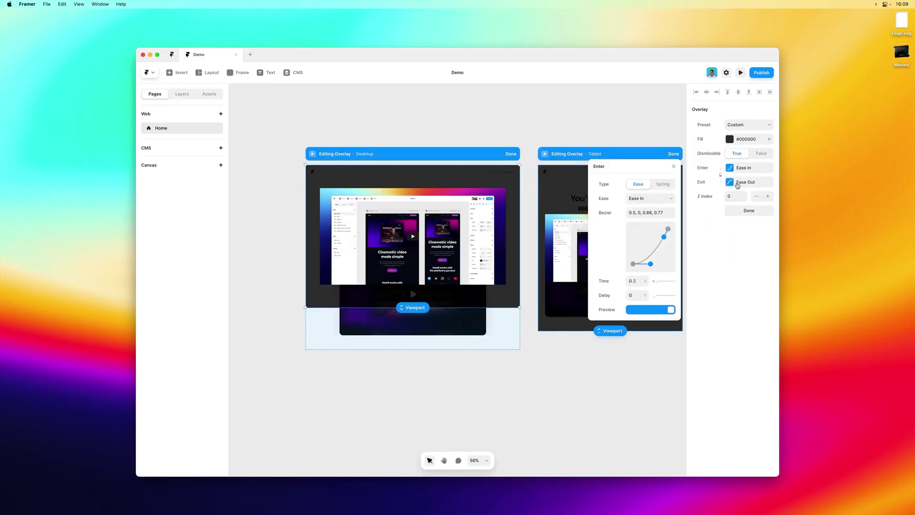
pyautogui.click(743, 182)
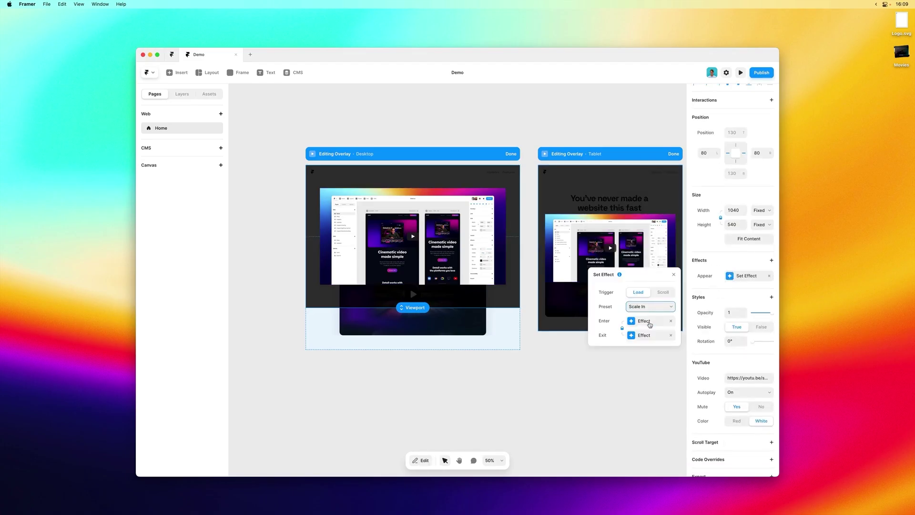
pyautogui.click(645, 321)
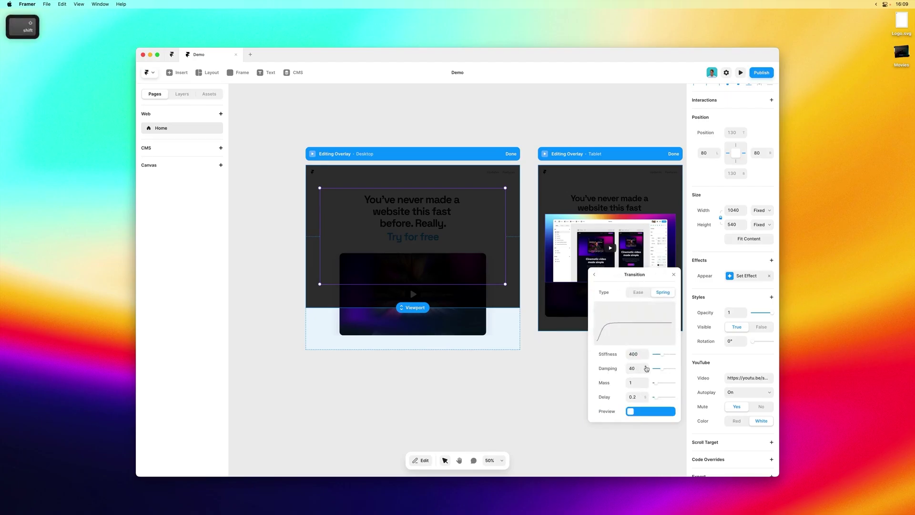
# Preview the overlay playing, then adjust the exit effect's detailed settings.
pyautogui.press('super+p')
pyautogui.click(451, 324)
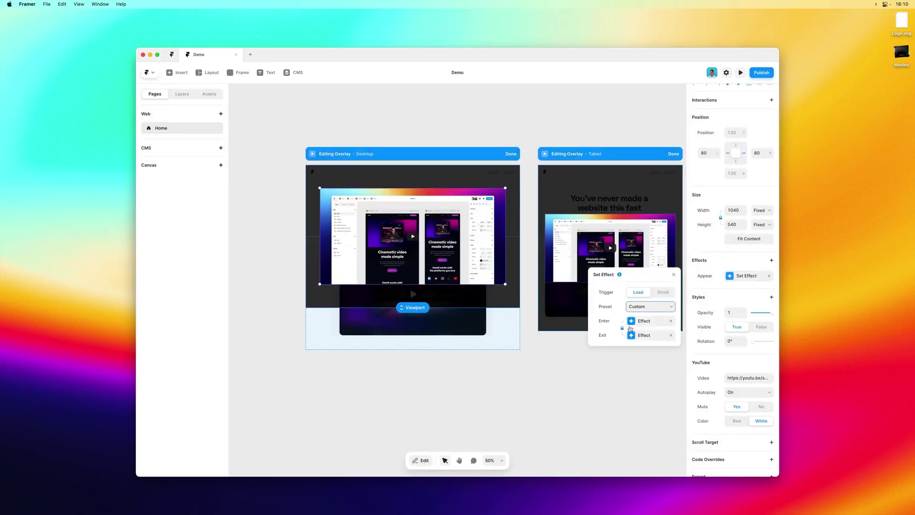
pyautogui.click(634, 336)
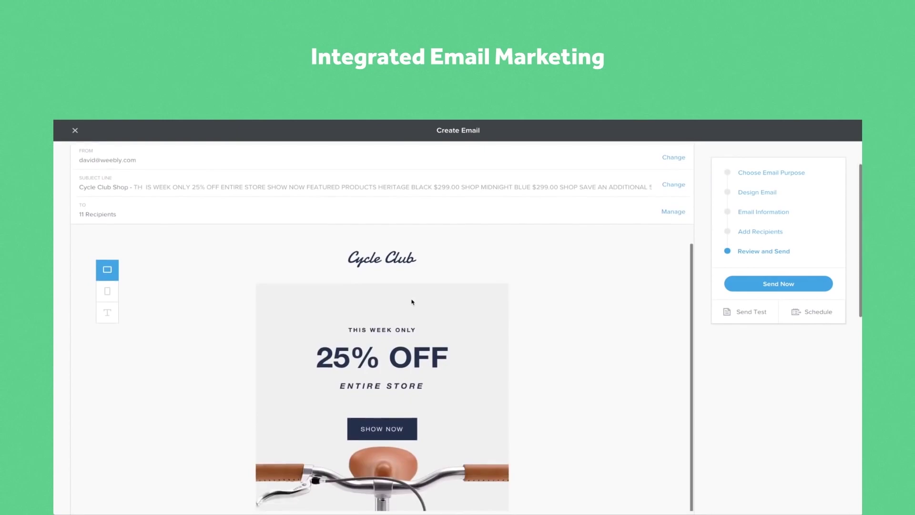
pyautogui.scroll(-3, 412, 303)
pyautogui.scroll(-3, 411, 302)
pyautogui.scroll(-3, 412, 302)
pyautogui.scroll(-2, 412, 302)
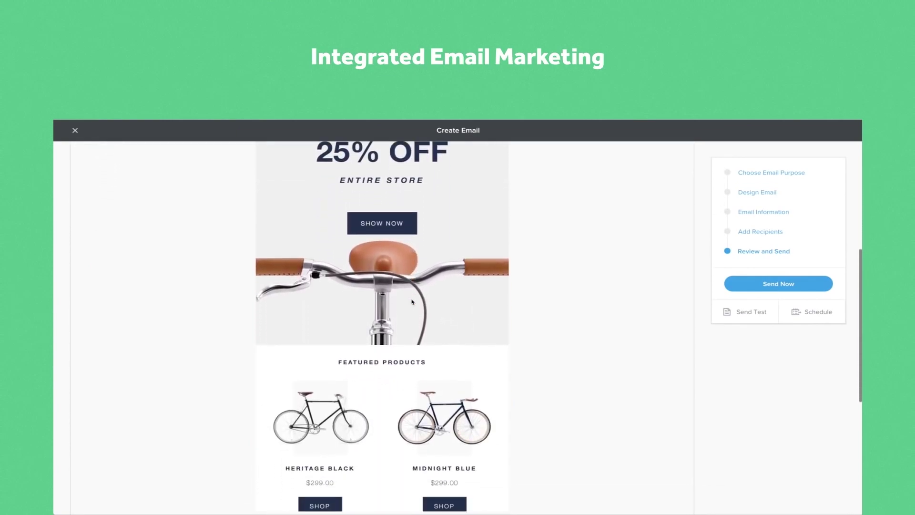
pyautogui.scroll(-3, 412, 302)
pyautogui.scroll(-2, 411, 301)
pyautogui.scroll(-3, 412, 301)
pyautogui.scroll(-2, 412, 302)
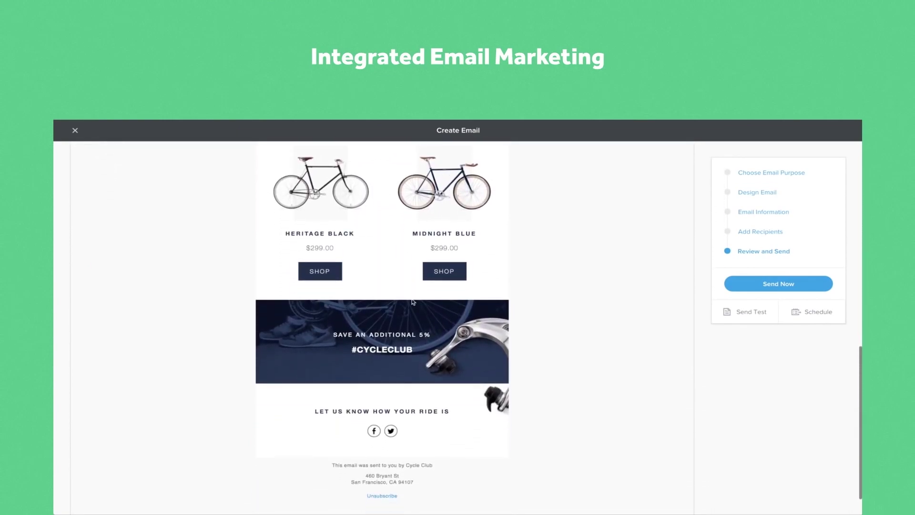
pyautogui.scroll(-1, 412, 301)
# Send the '25% off entire store' email campaign to its 11 recipients now.
pyautogui.click(790, 284)
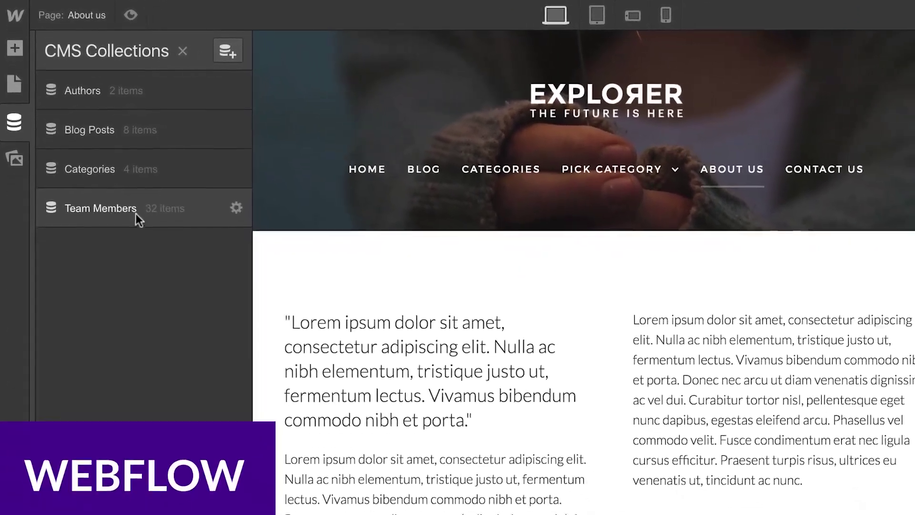
# Open the Team Members collection and drop a CSV file to import members.
pyautogui.click(136, 213)
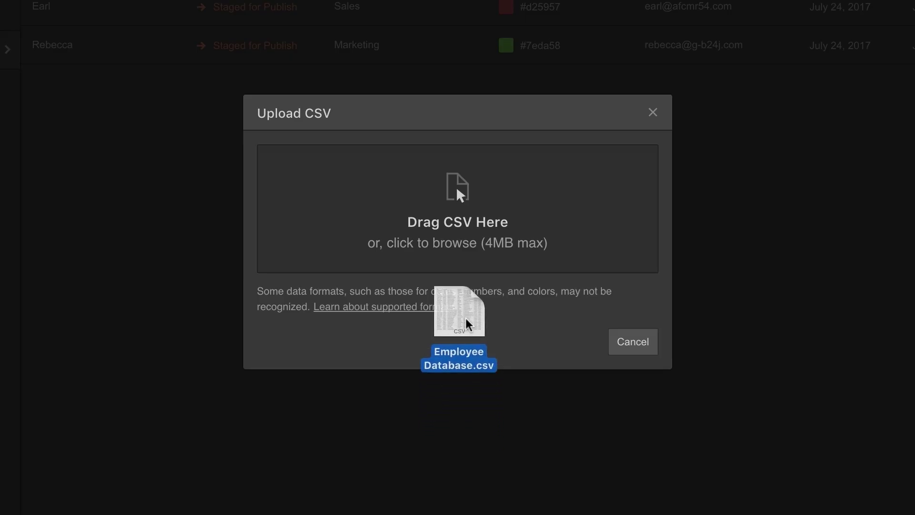
pyautogui.moveTo(460, 317); pyautogui.dragTo(460, 228)
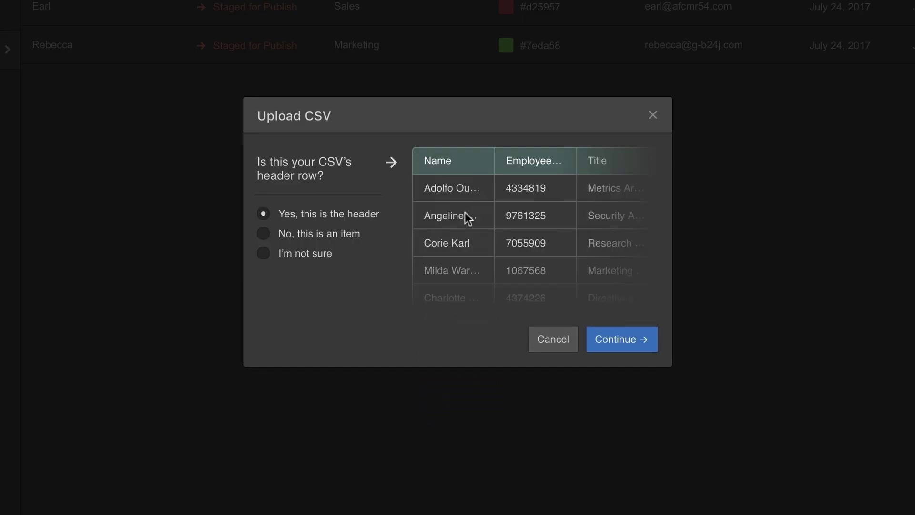